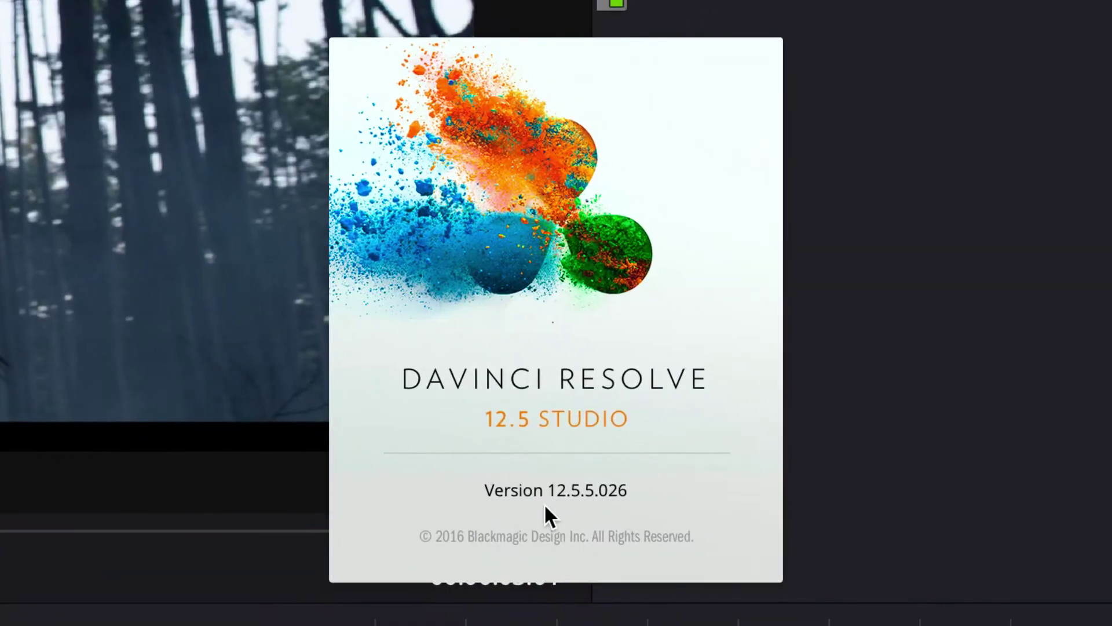
Step: Close the About window and set Camera Raw to decode using Clip, keeping REDWideGamutRGB before choosing gamma
left_click(564, 462)
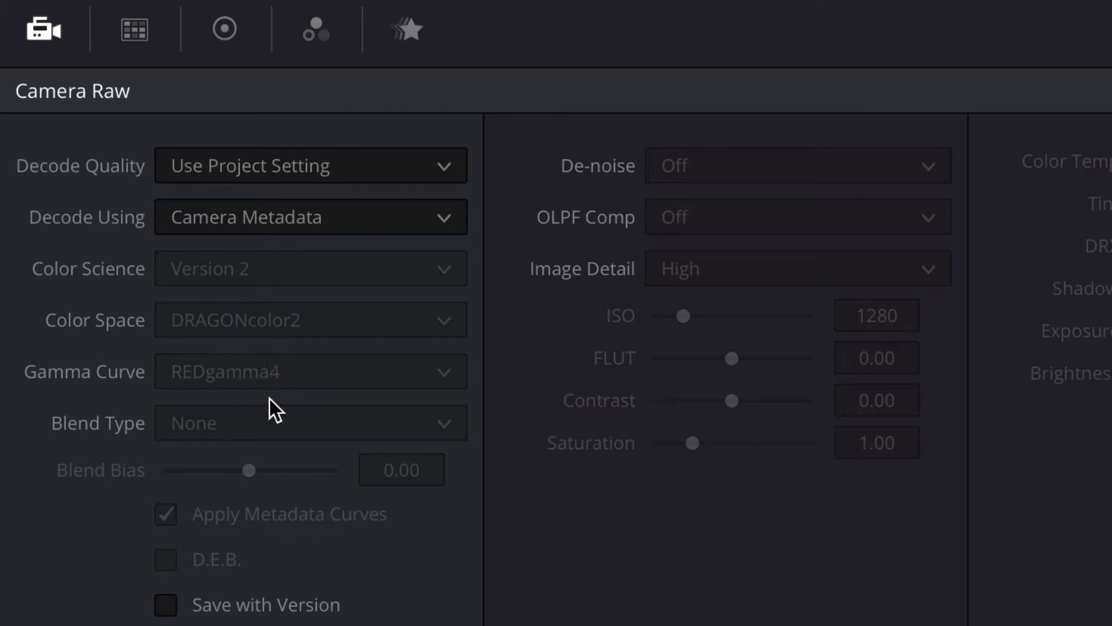
left_click(381, 224)
left_click(254, 365)
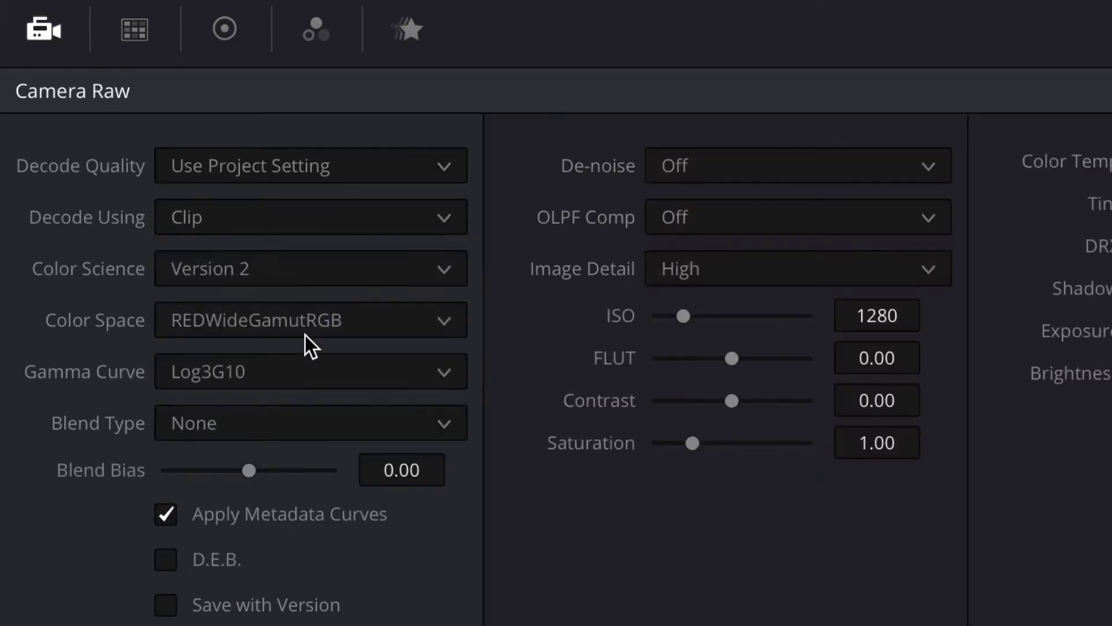
left_click(242, 325)
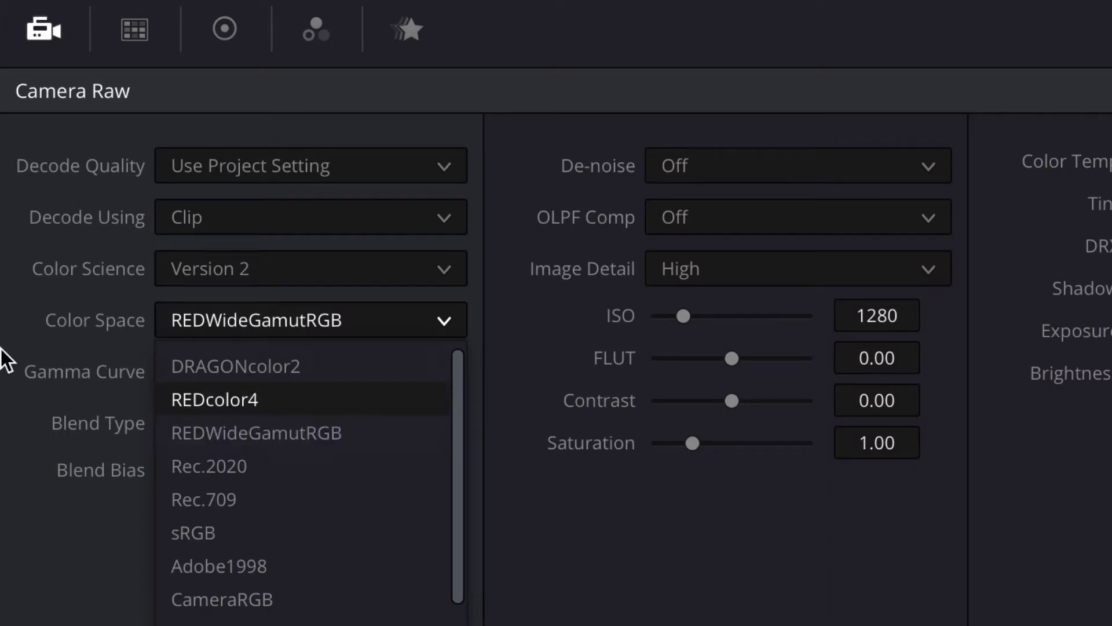
left_click(211, 432)
left_click(288, 373)
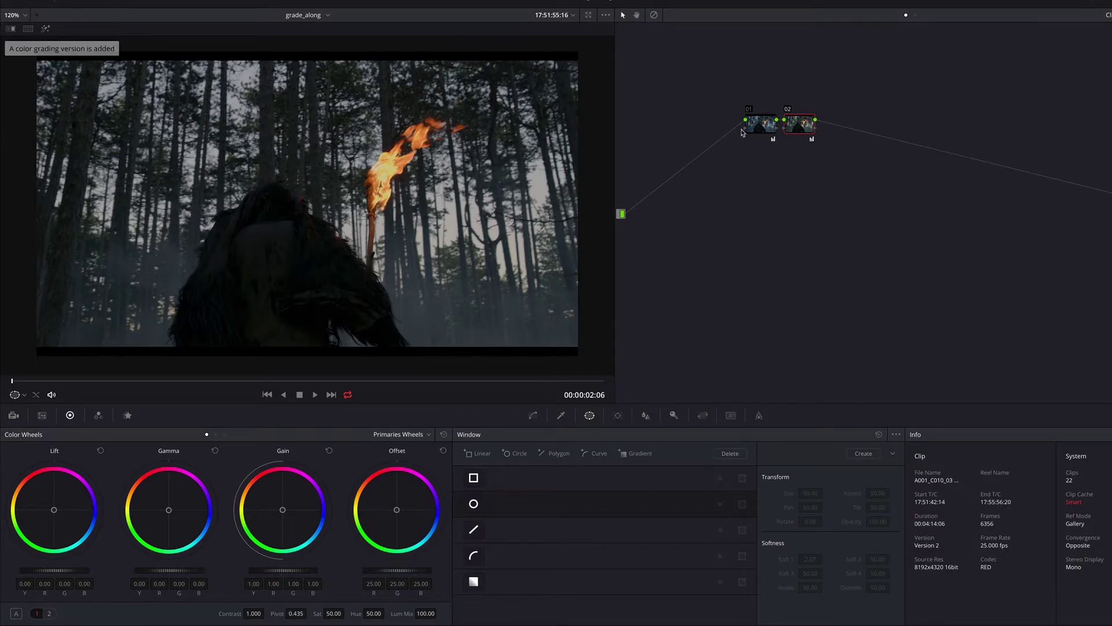
Step: Delete node 02 and browse node 01's 3D LUT menu to the RED IPP2 LUTs
key("Delete")
right_click(744, 129)
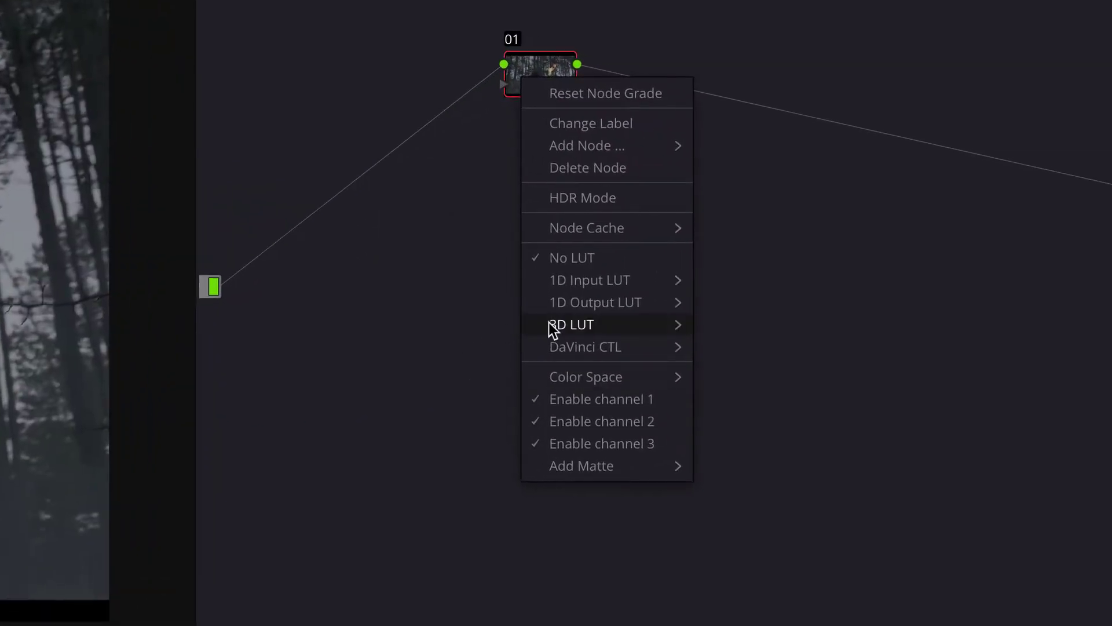
mouse_move(770, 230)
mouse_move(800, 515)
mouse_move(773, 554)
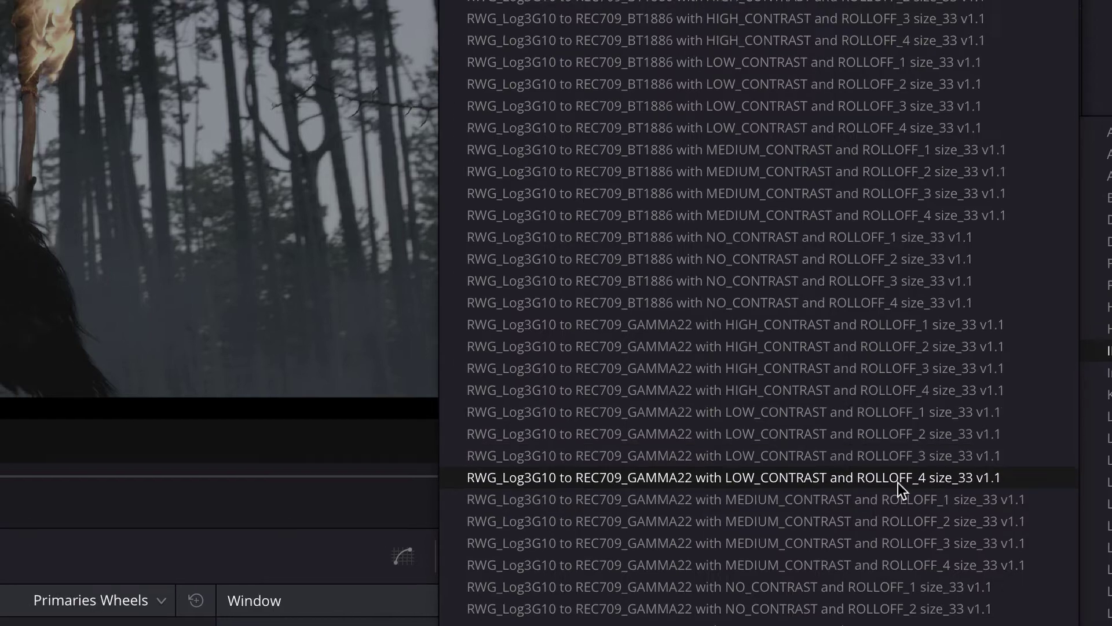
Step: Apply the REC709_GAMMA22 medium-contrast ROLLOFF_1 LUT to node 01 and compare Version 2 against Version 1
left_click(892, 479)
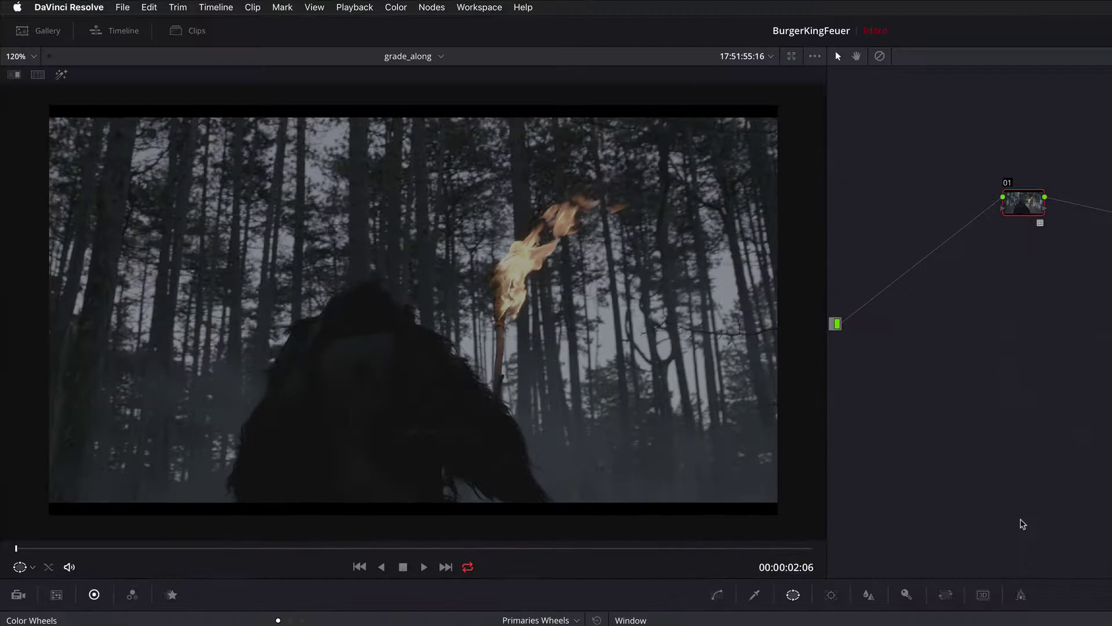
left_click_drag(381, 549, 297, 514)
key("alt+s")
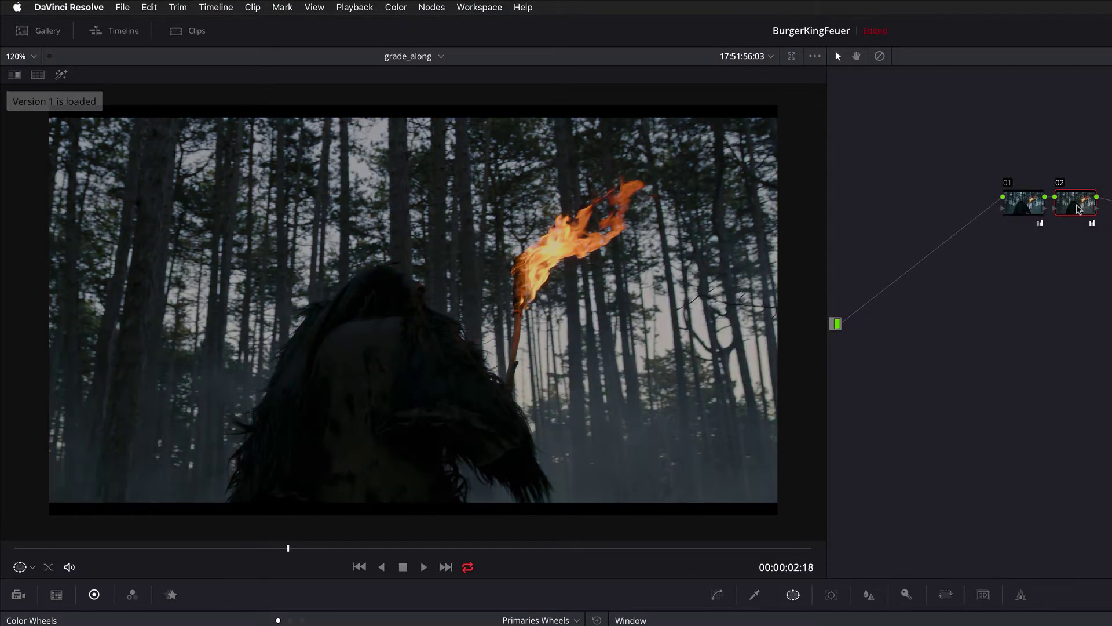
key("ctrl+b")
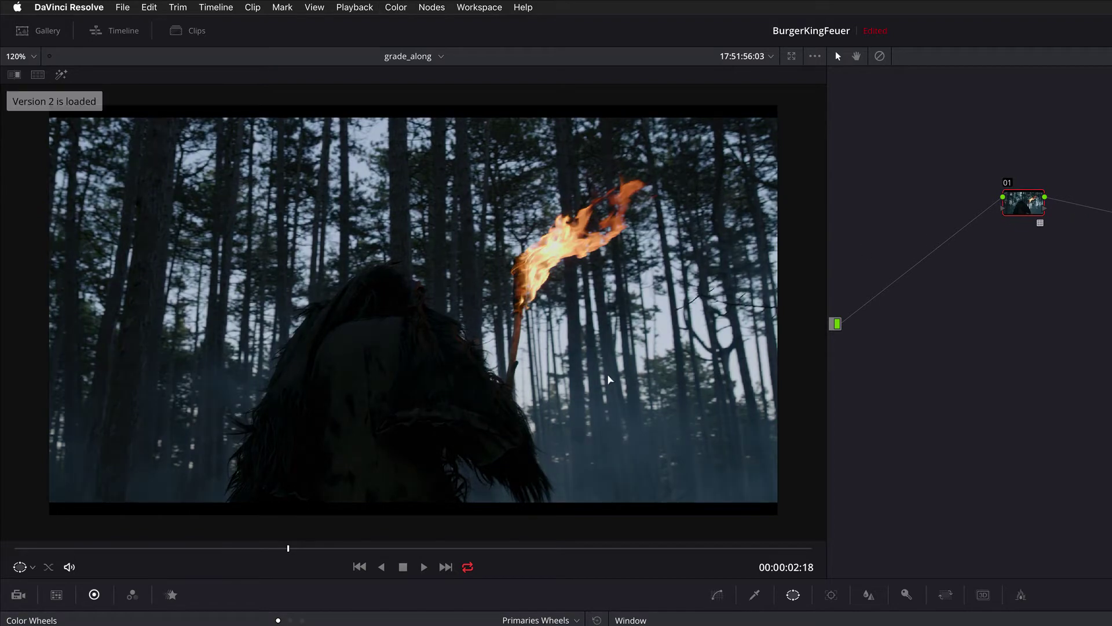
key("ctrl+b")
key("ctrl+b")
key("ctrl+b")
key("ctrl+b")
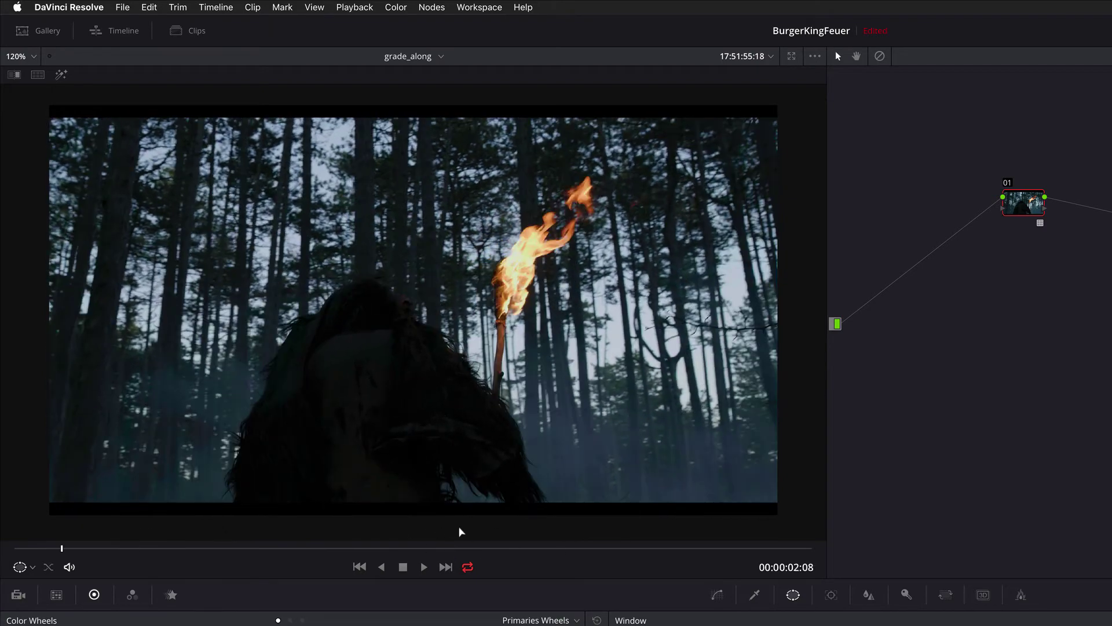
left_click_drag(1021, 204, 1044, 204)
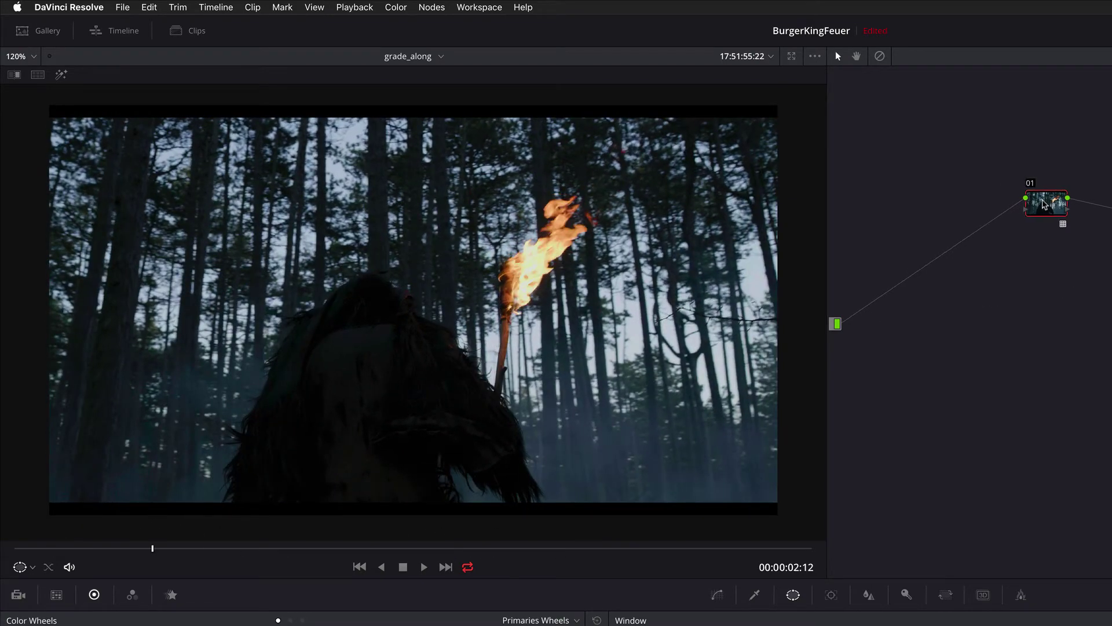
Step: Add node 02 before node 01, then a serial node 03 with a circular window over the figure
key("shift+s")
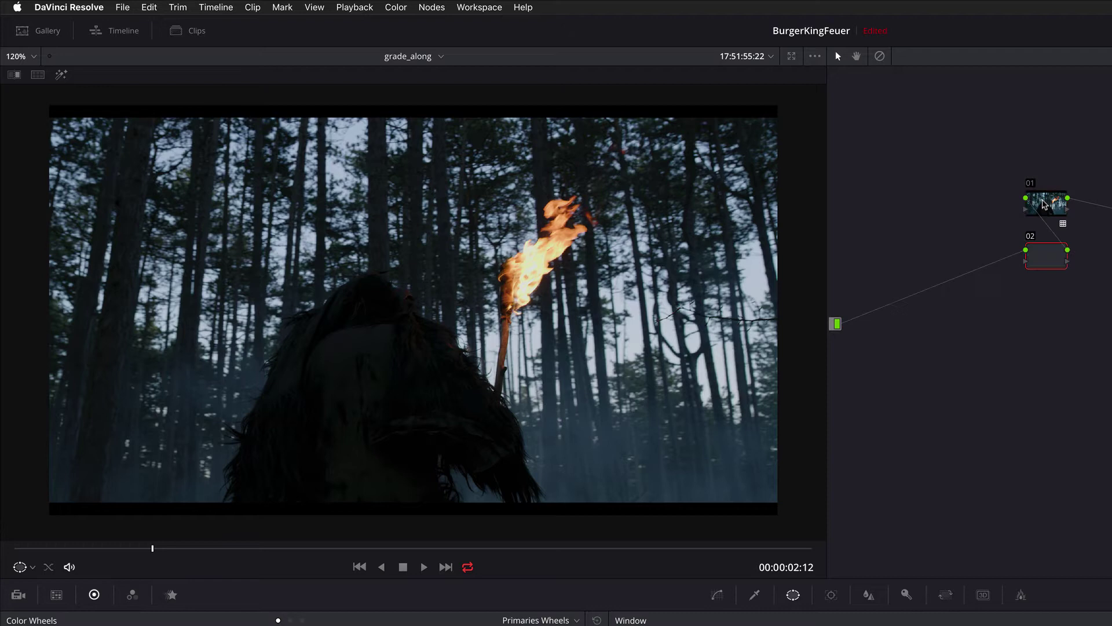
left_click_drag(1047, 253, 984, 218)
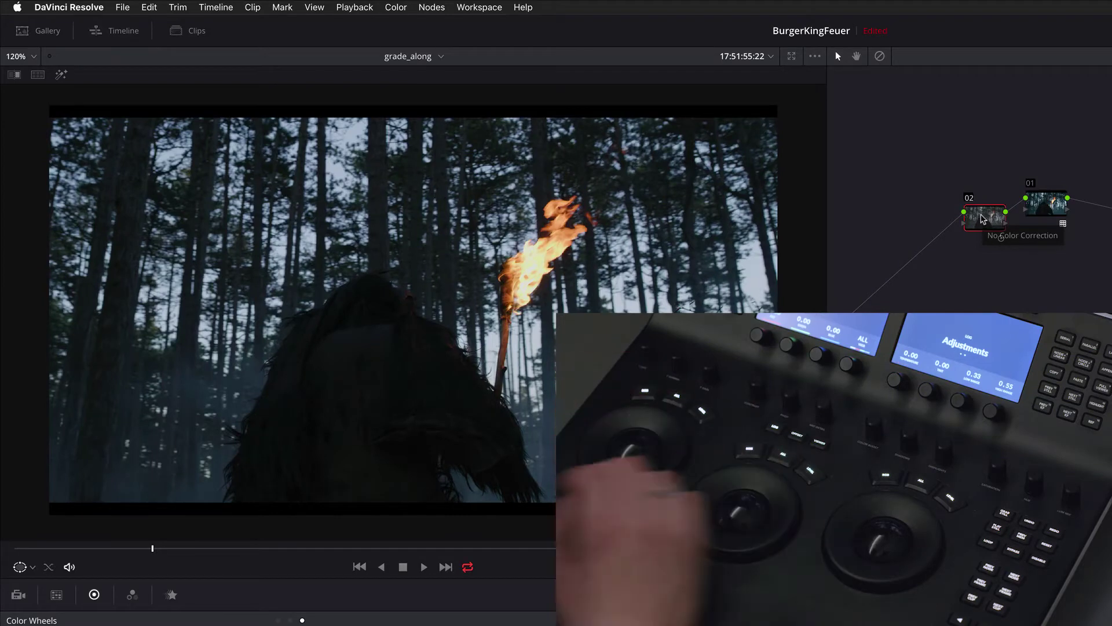
key("alt+s")
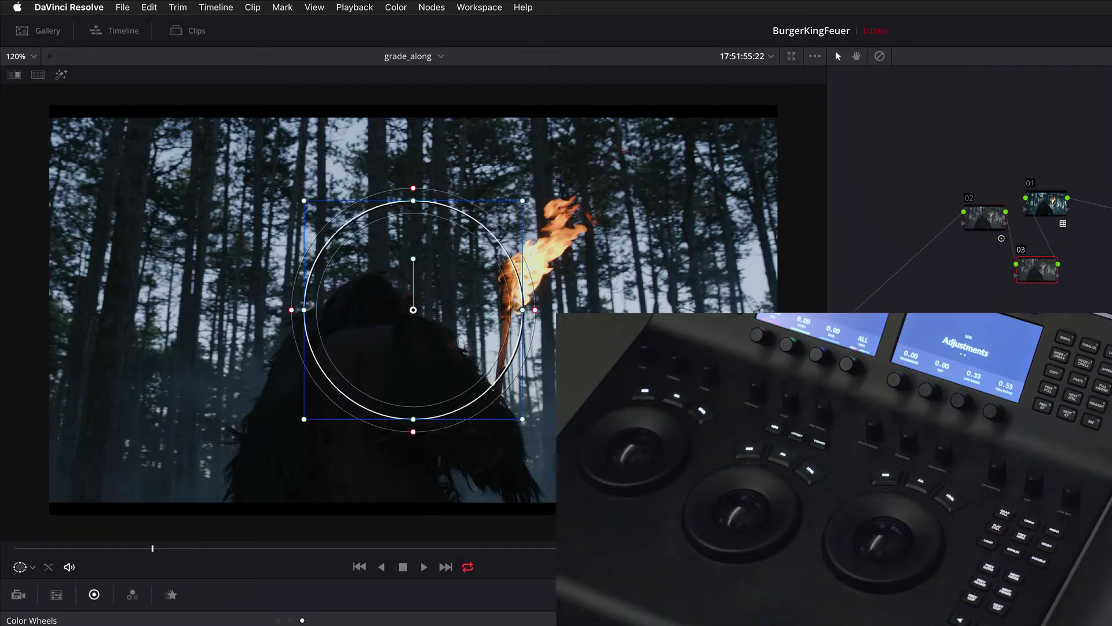
left_click_drag(431, 344, 388, 459)
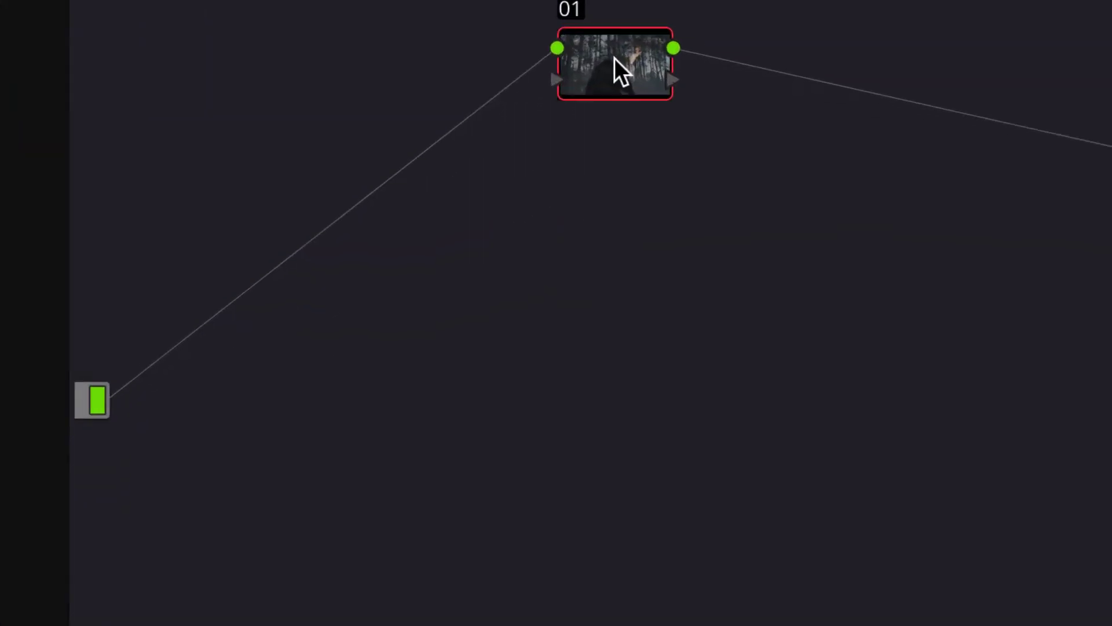
right_click(629, 49)
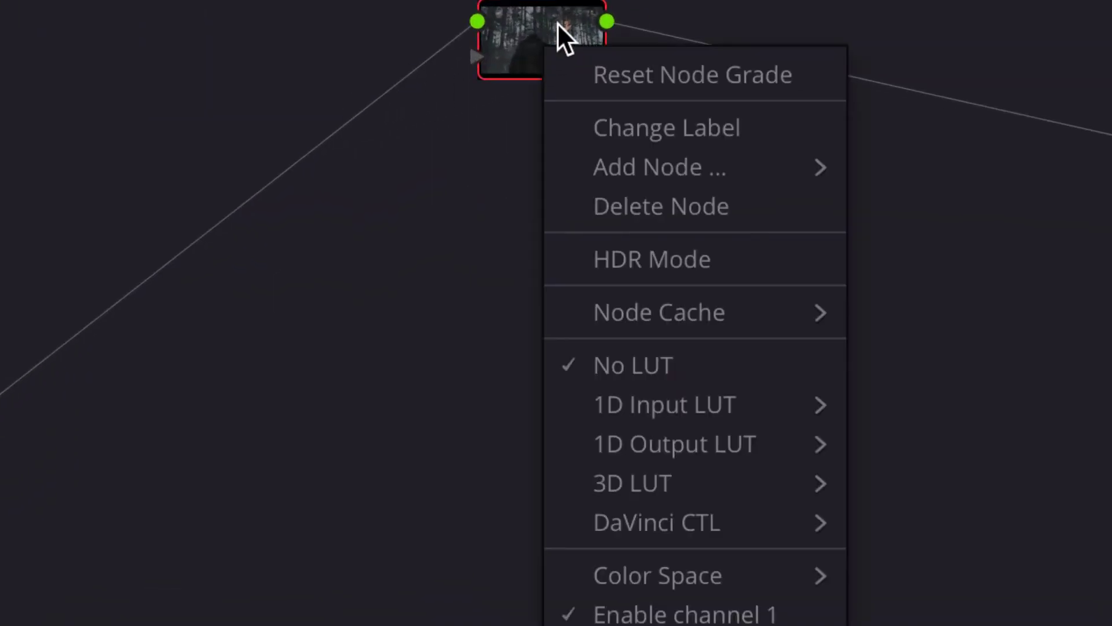
mouse_move(617, 476)
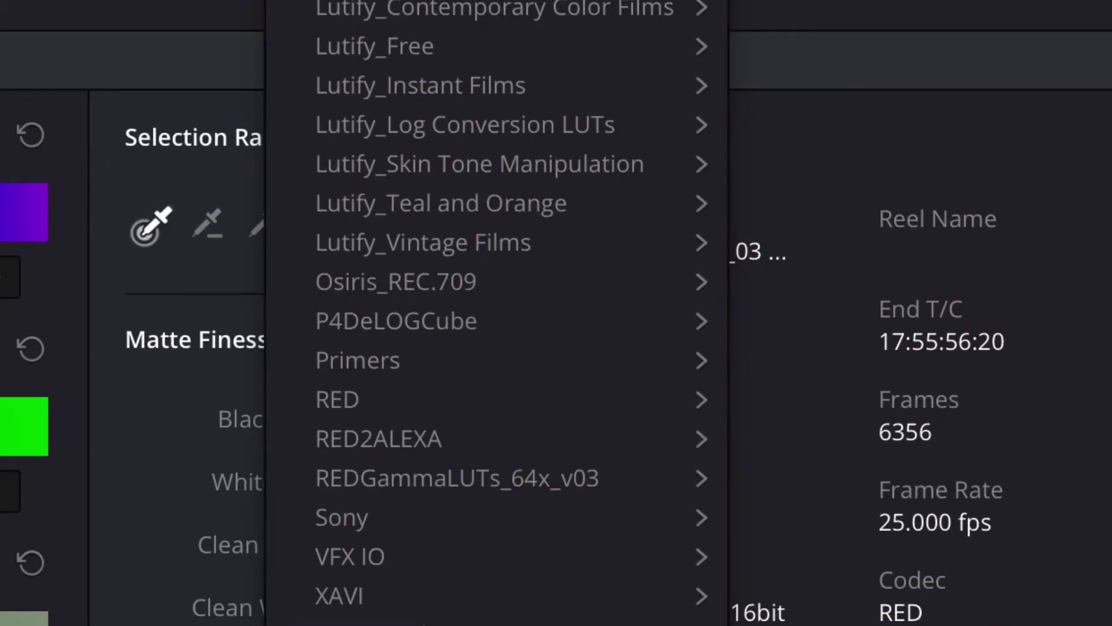
mouse_move(510, 398)
mouse_move(457, 364)
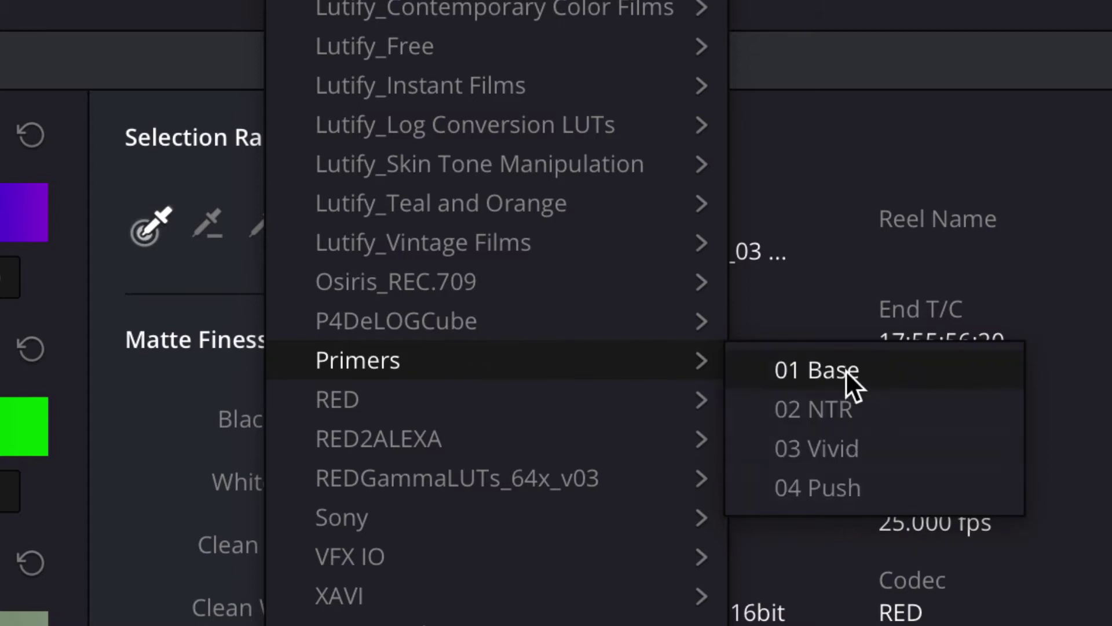
left_click(815, 374)
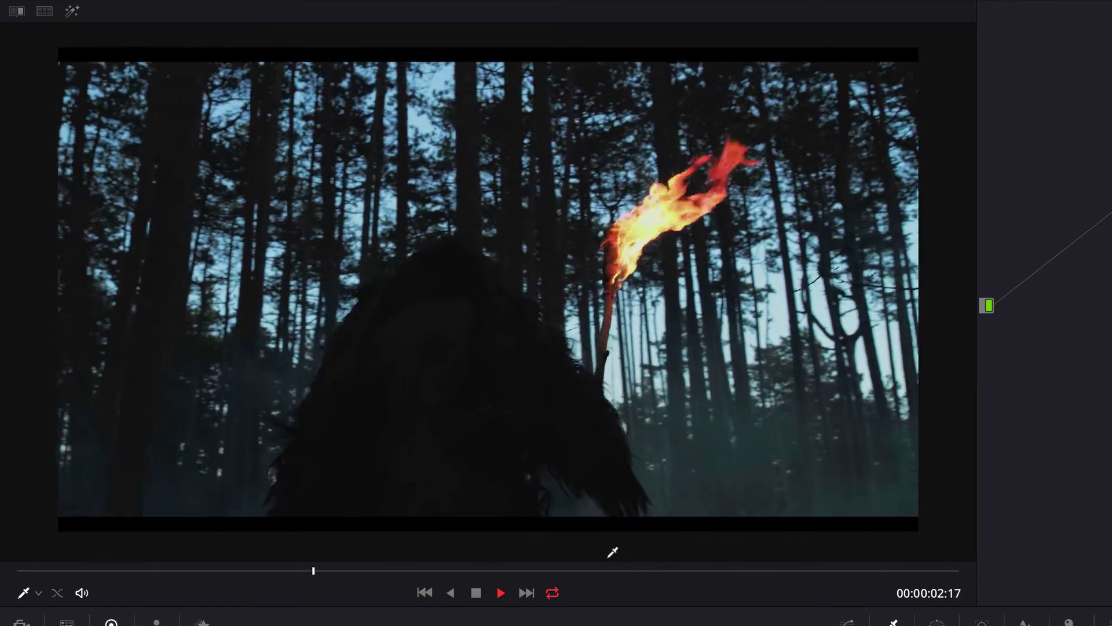
Step: Stop playback, select node 02 and add serial node 03 after it with Alt+S
key("space")
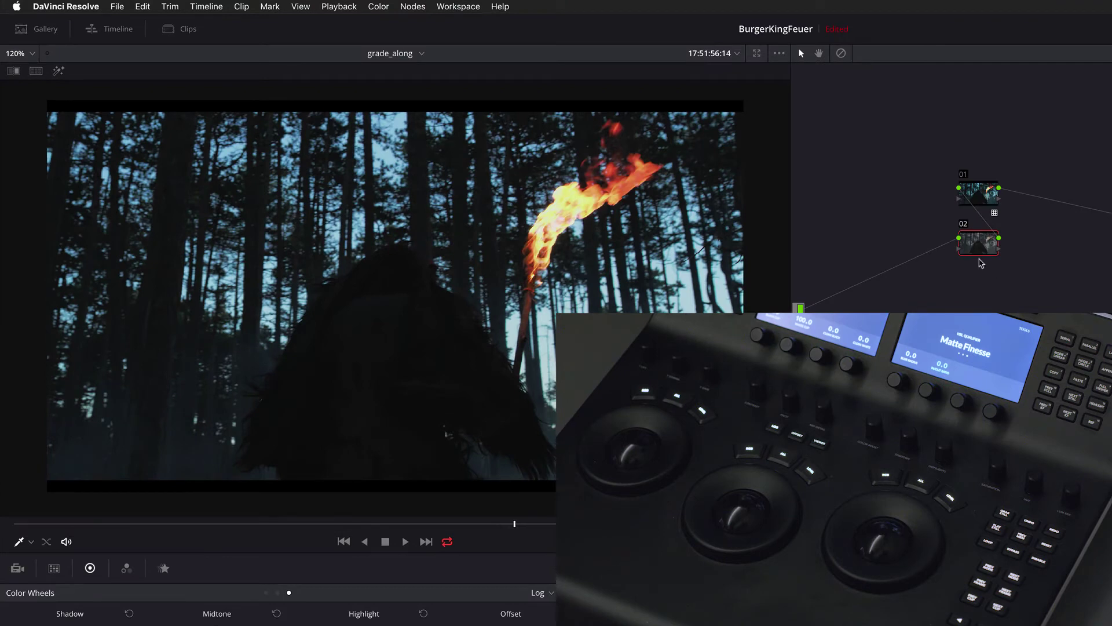
left_click(939, 235)
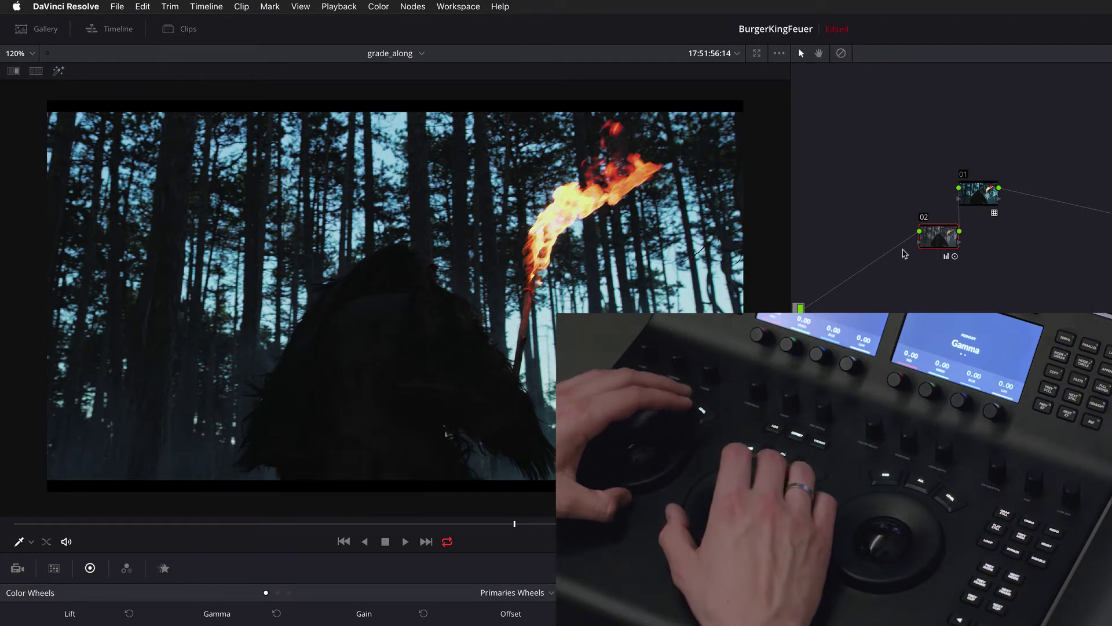
left_click(979, 198)
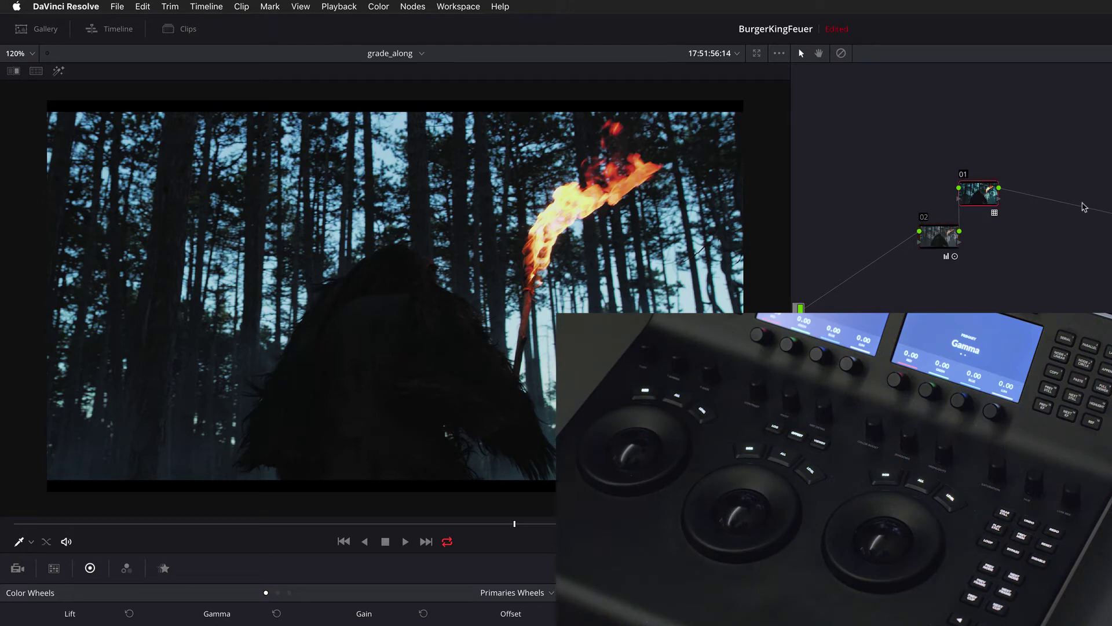
left_click(949, 245)
key("alt+s")
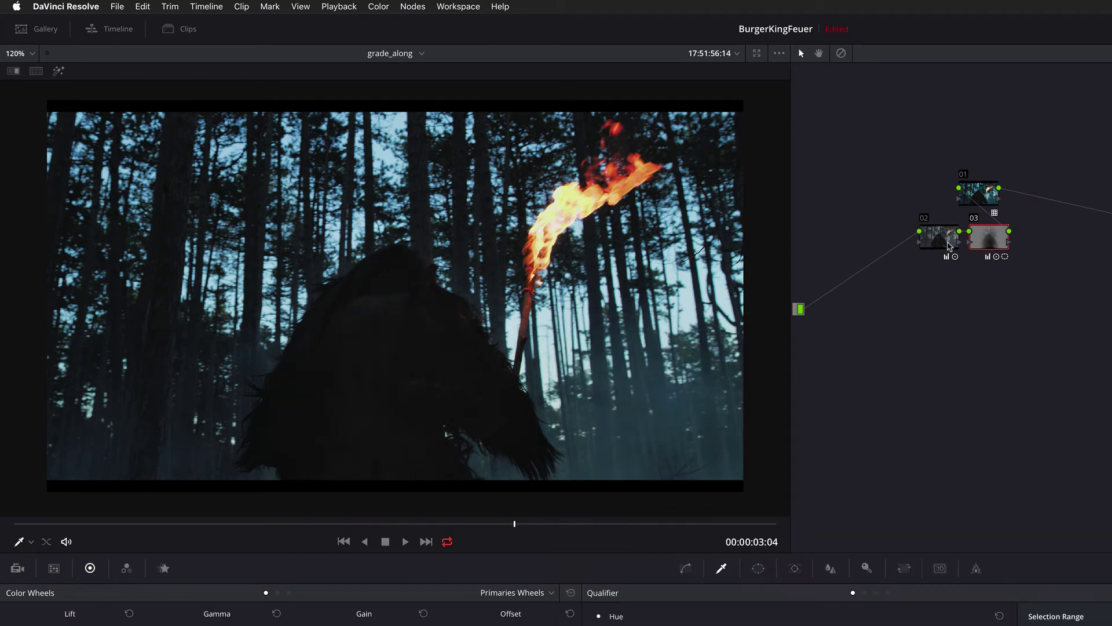
Step: Move node 01 after node 03 and browse its 3D LUT Primers options
left_click_drag(988, 195, 1045, 235)
right_click(1046, 234)
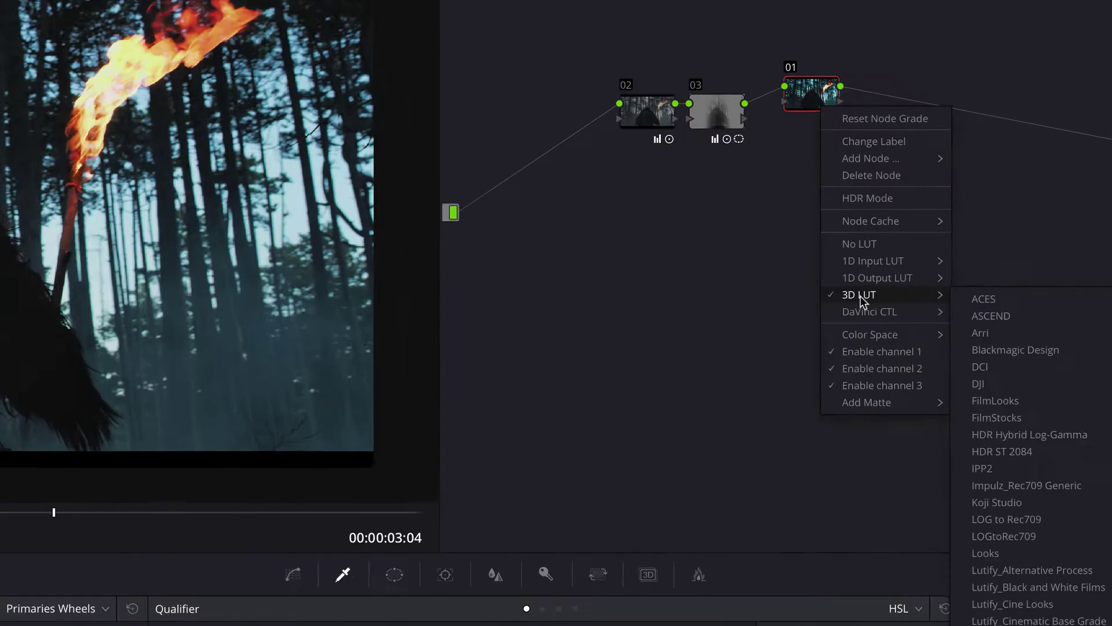
mouse_move(1107, 360)
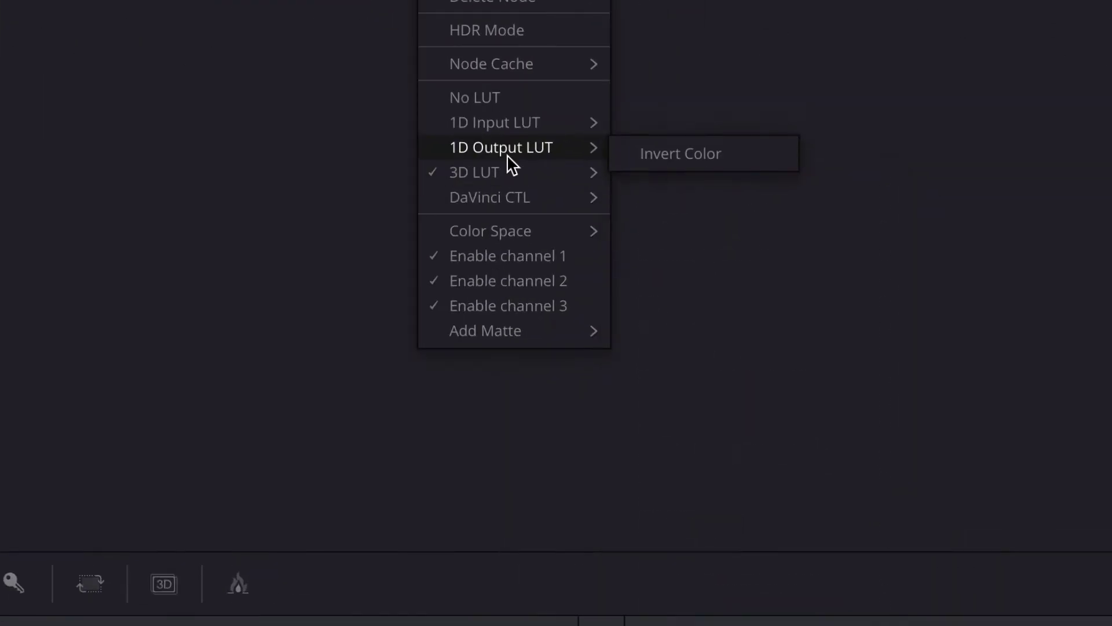
mouse_move(545, 177)
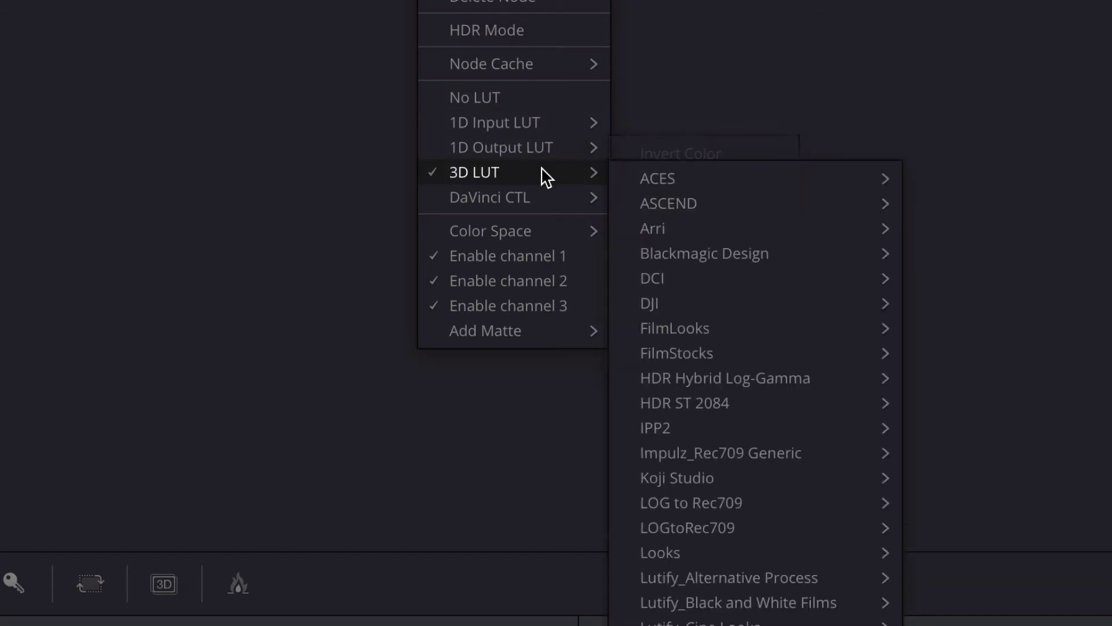
mouse_move(572, 380)
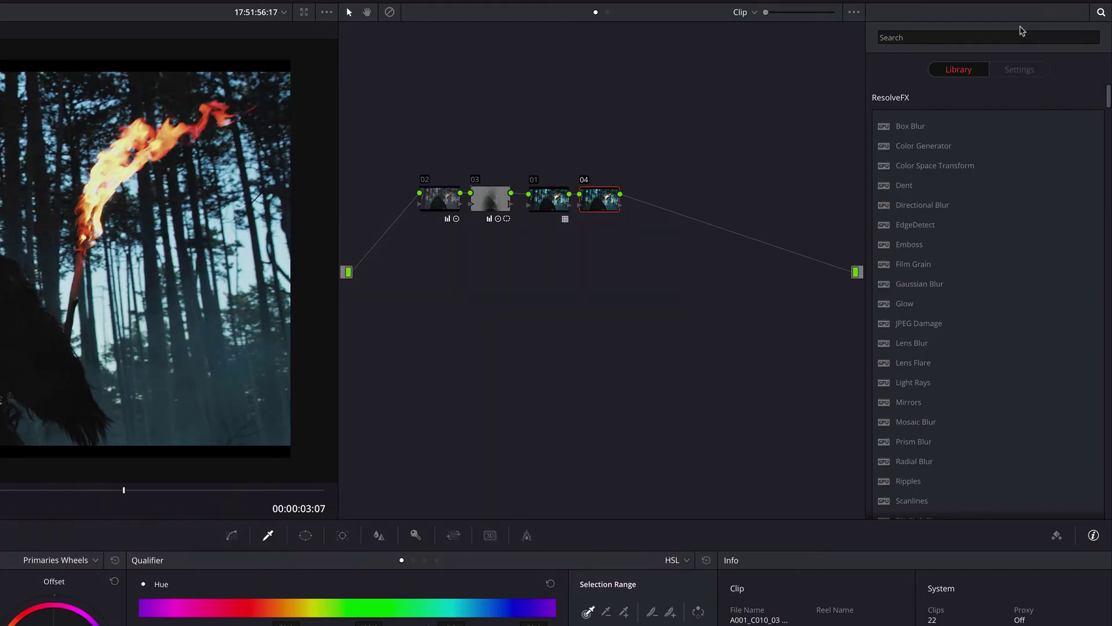
Step: Search effects for 'Film', apply FilmConvert Pro 2.15 to node 04, and lower Curve and Grain to 60
left_click(990, 33)
type("Film")
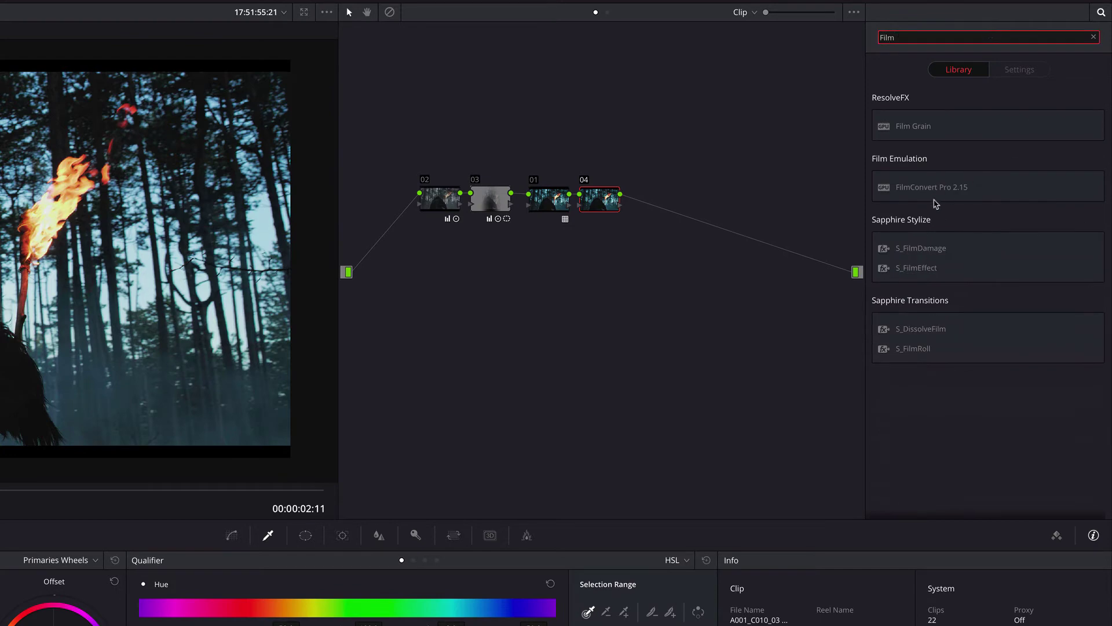
left_click_drag(936, 204, 602, 200)
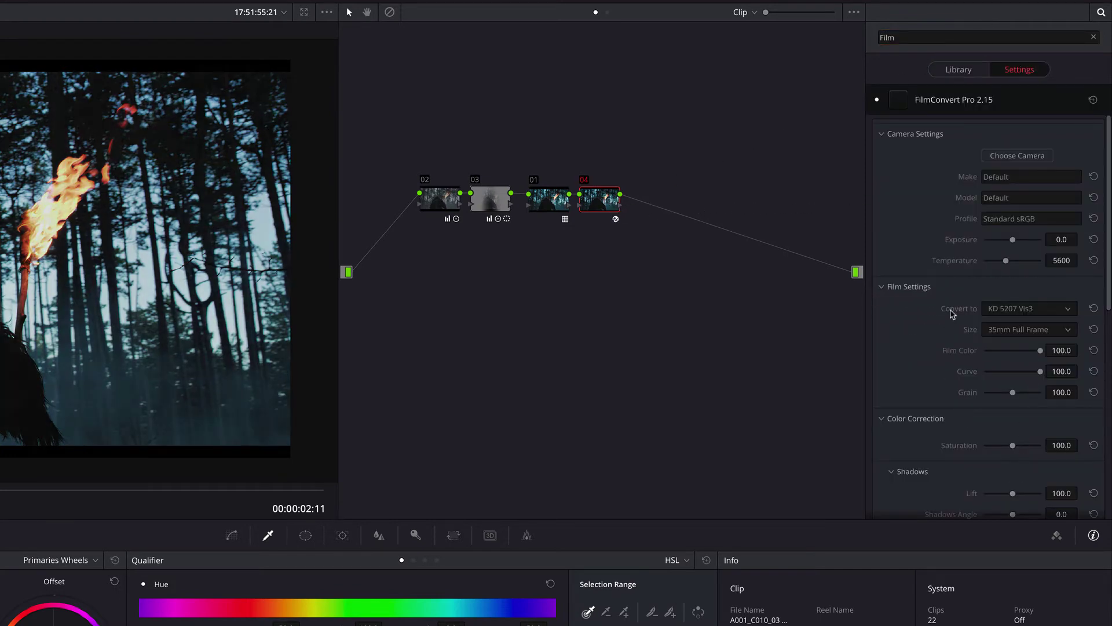
scroll(1106, 275, "down", 2)
left_click_drag(1041, 312, 1002, 334)
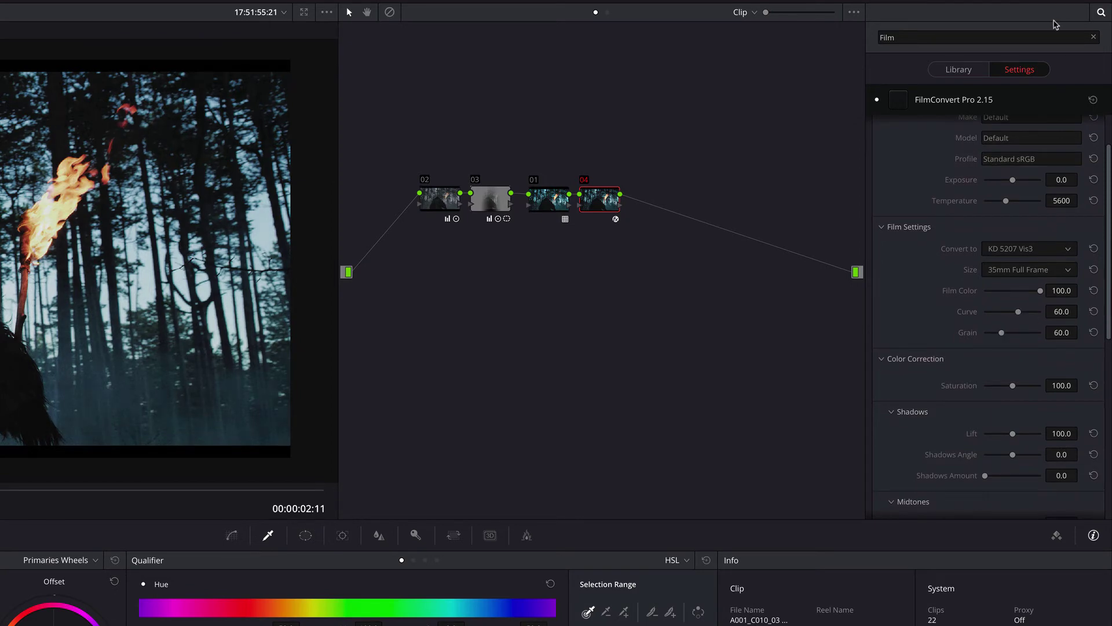
left_click(1010, 4)
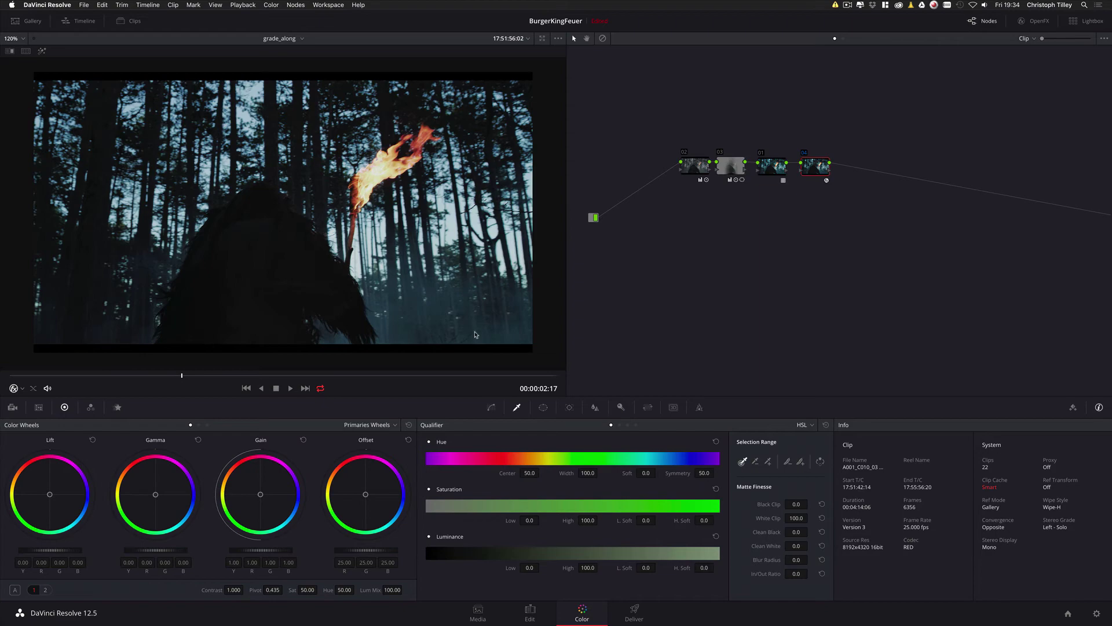
Step: Create a new grading version and browse node 01's 3D LUT menu to the RED2ALEXA LUTs
key("super+y")
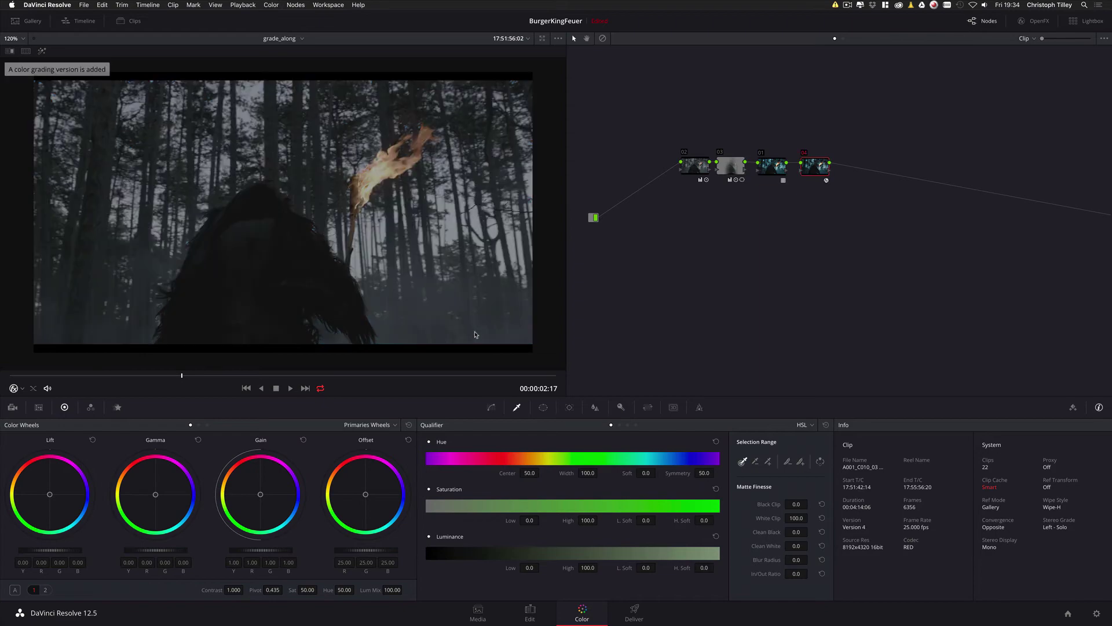
right_click(727, 134)
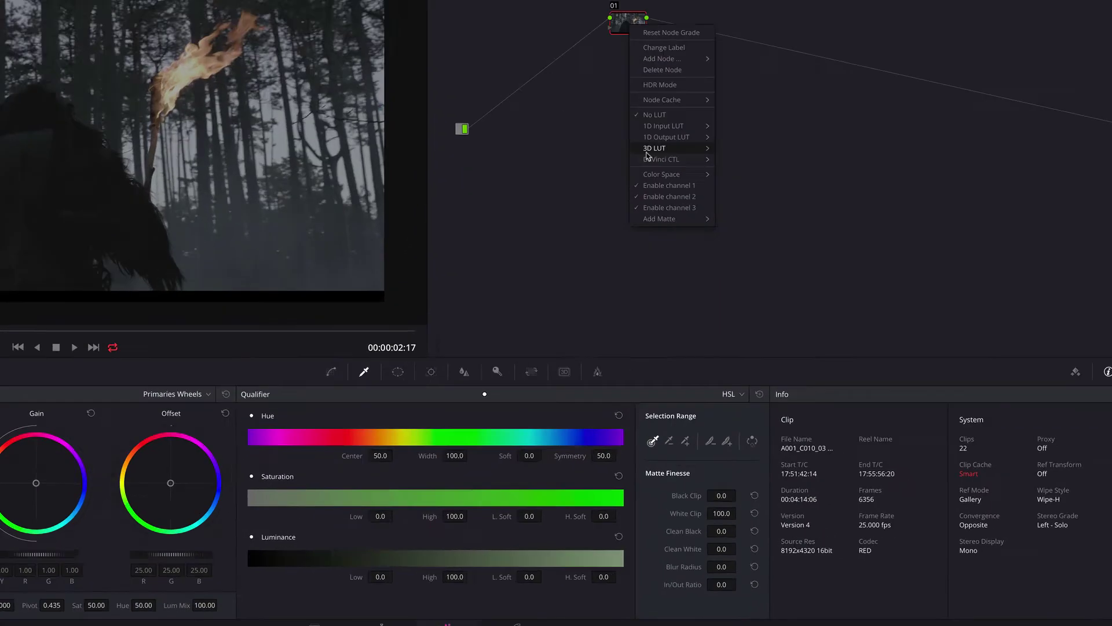
mouse_move(737, 230)
mouse_move(843, 507)
mouse_move(551, 464)
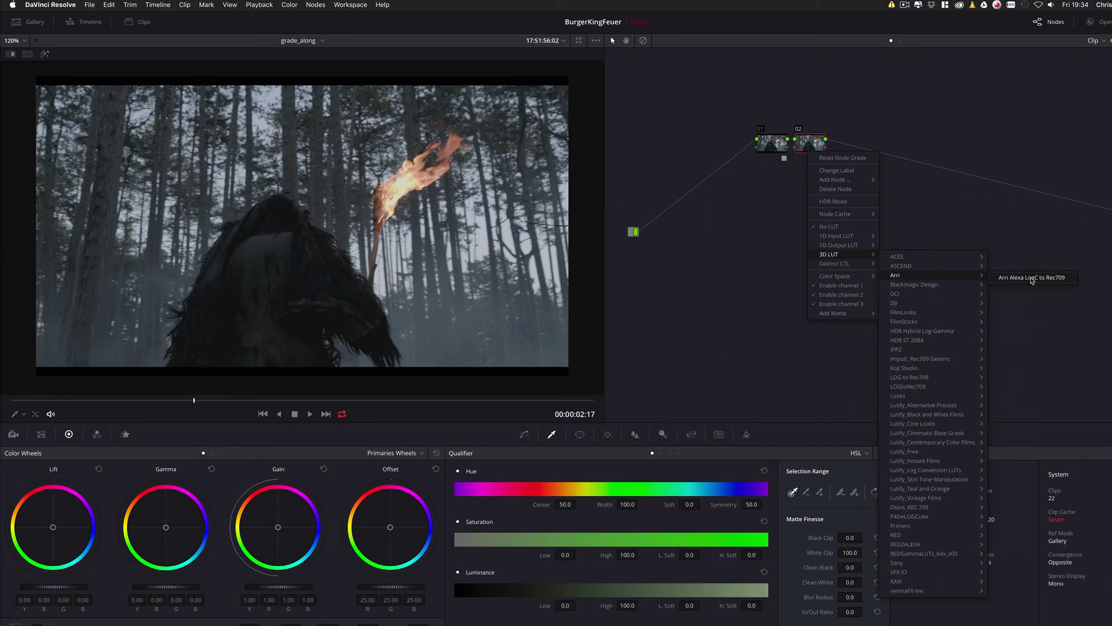
Step: Apply the Arri Alexa LogC to Rec709 LUT to node 02 and scrub the clip to review it
left_click(1032, 278)
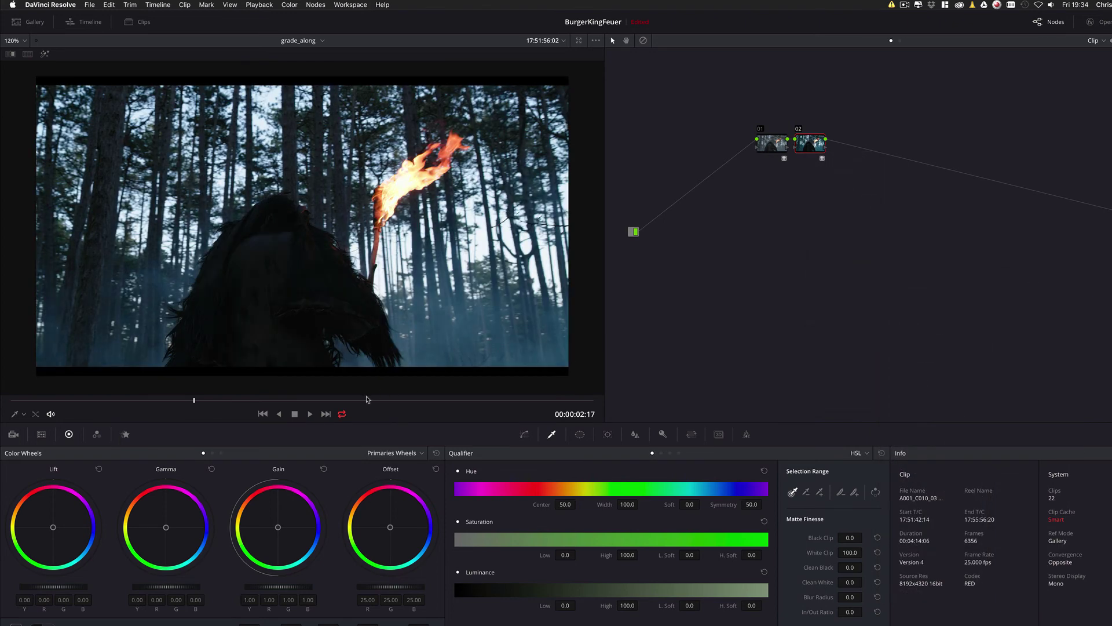
left_click_drag(366, 399, 300, 334)
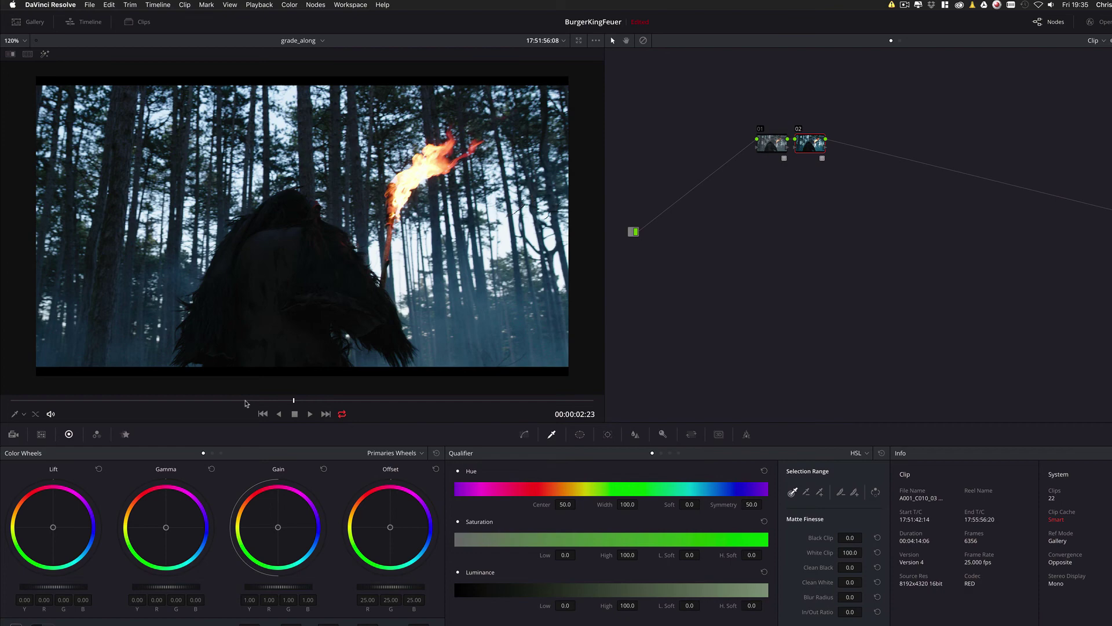
left_click_drag(245, 403, 145, 400)
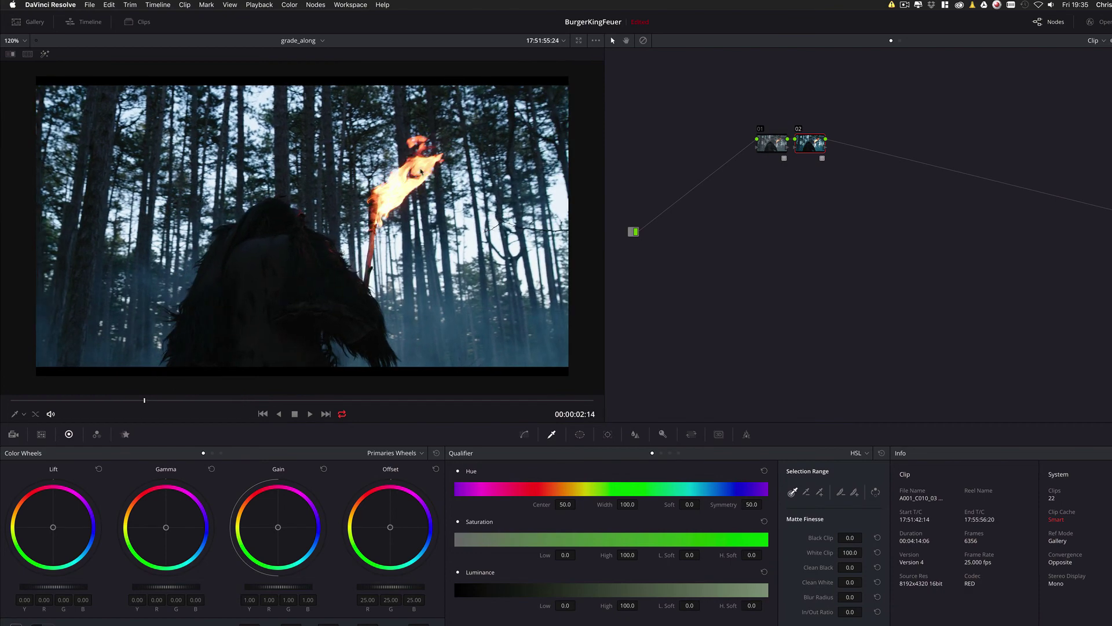